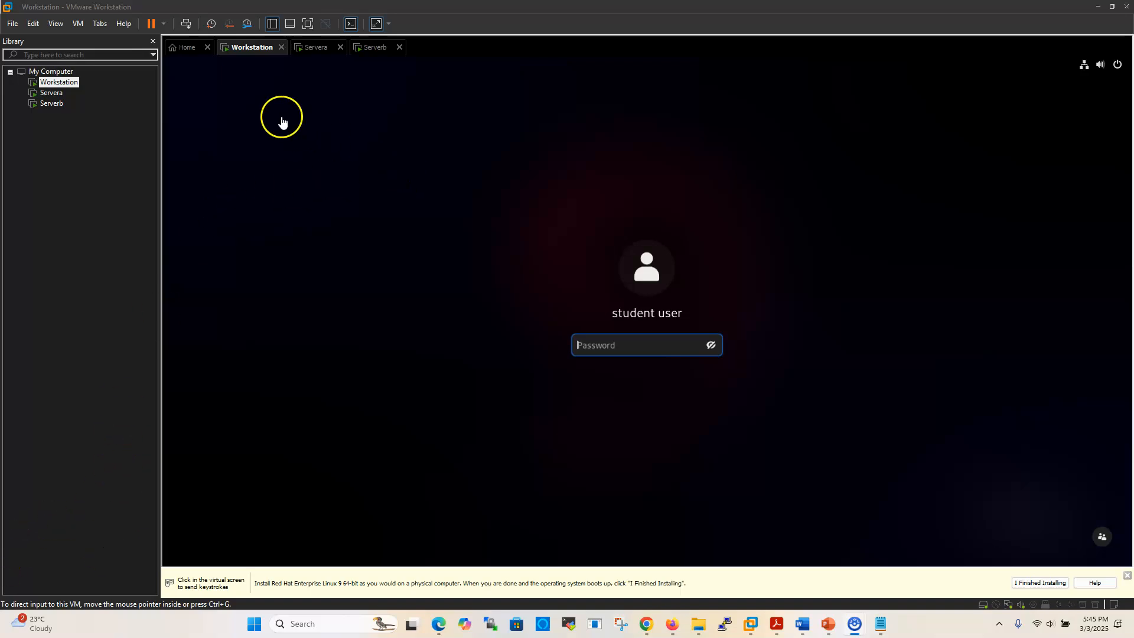
- Power off the Workstation virtual machine and confirm the shutdown
left_click(163, 25)
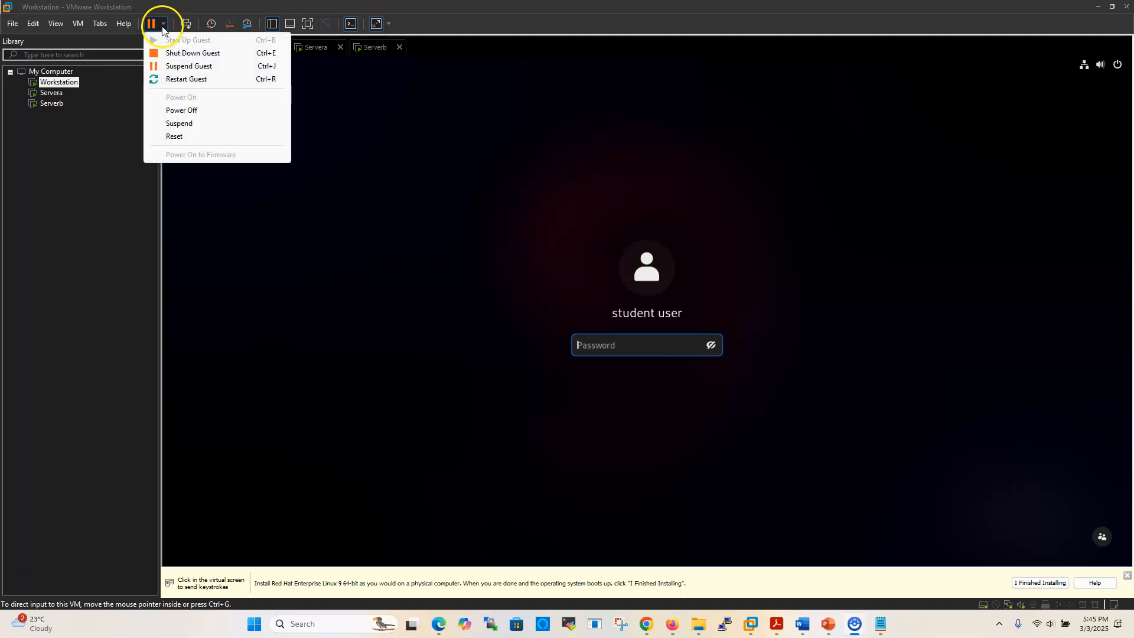
left_click(191, 111)
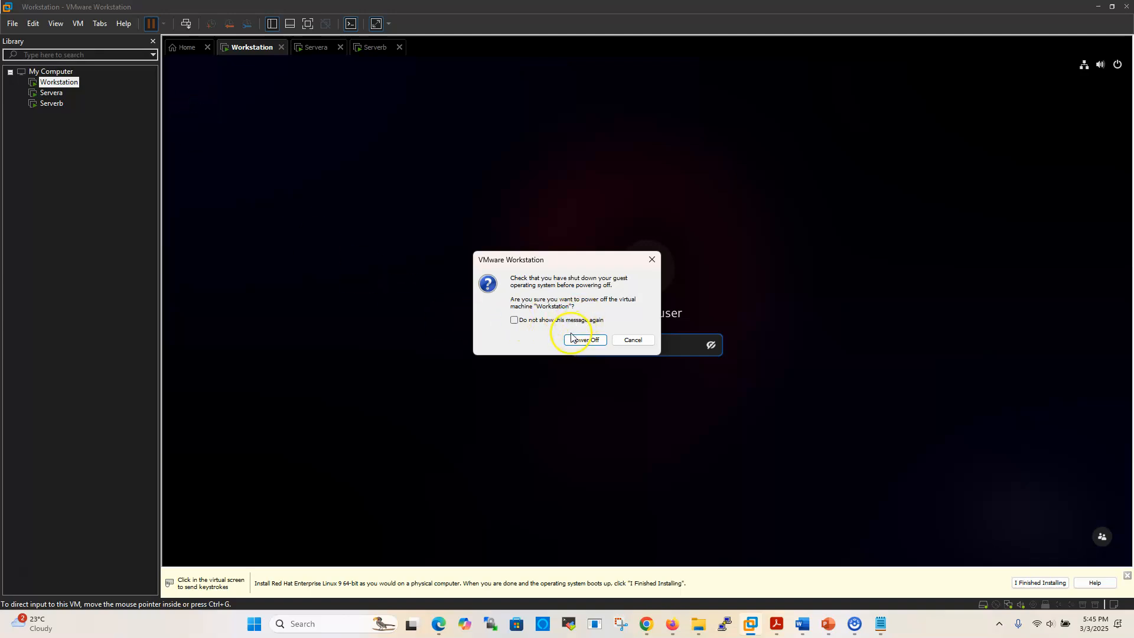
left_click(586, 343)
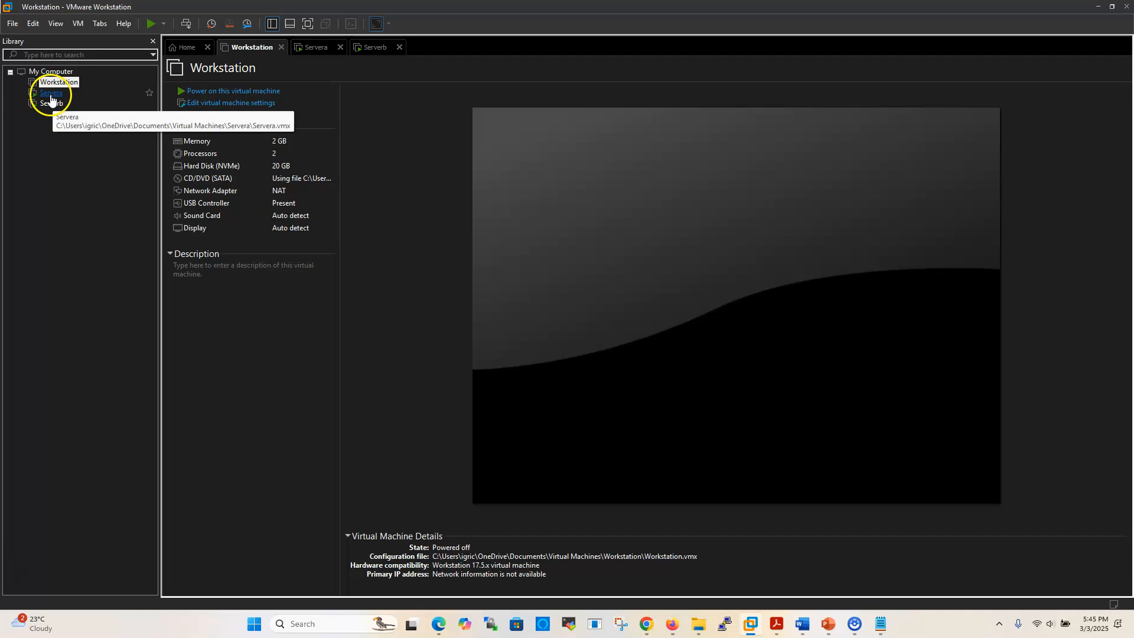
- Power off the Servera virtual machine and confirm the shutdown
left_click(52, 93)
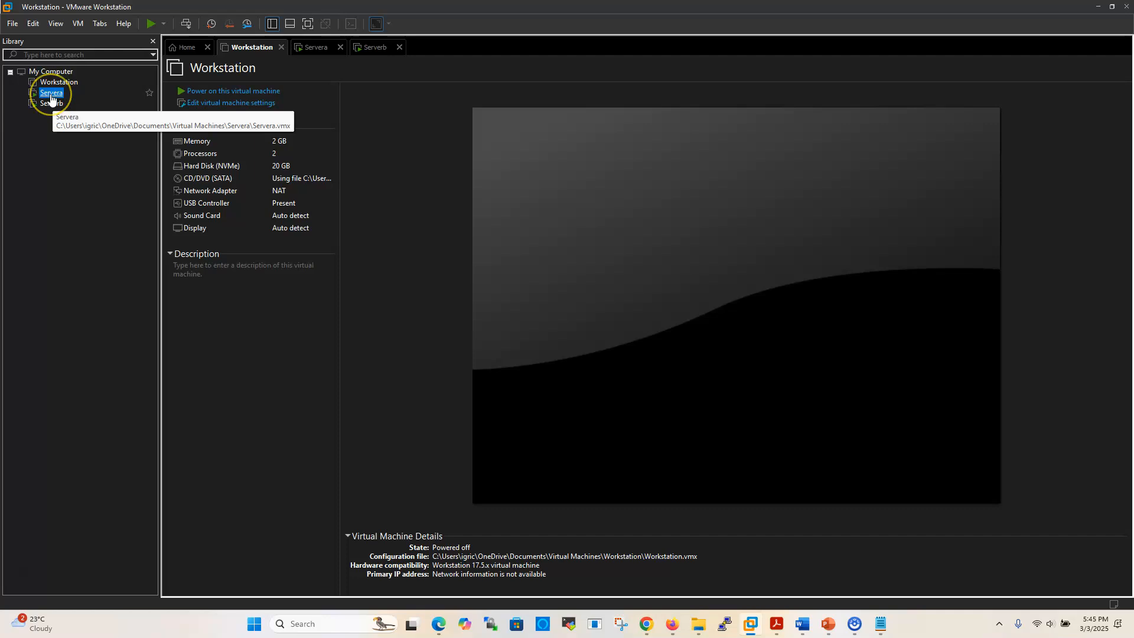
left_click(163, 25)
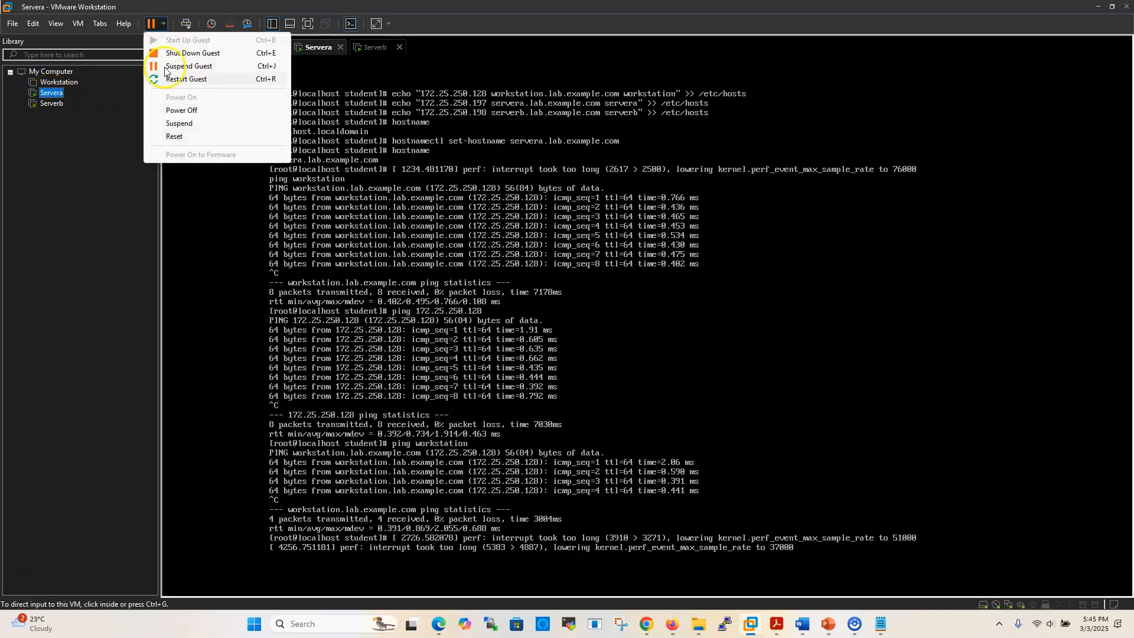
left_click(182, 110)
left_click(585, 340)
- Power off the Serverb virtual machine and confirm the shutdown
left_click(50, 104)
left_click(163, 24)
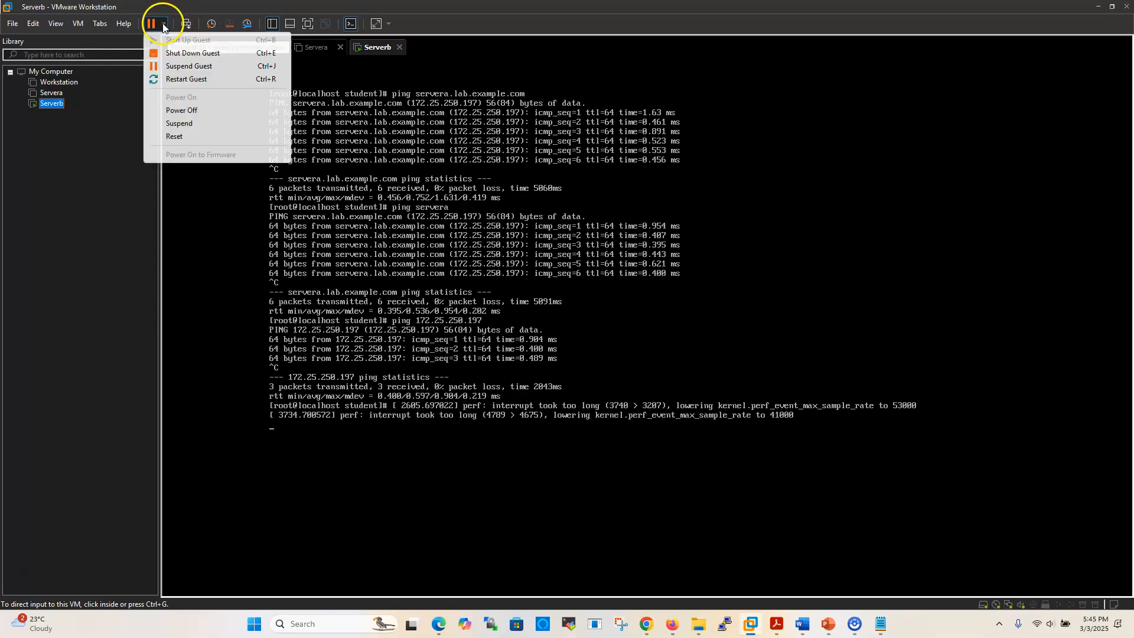
left_click(182, 110)
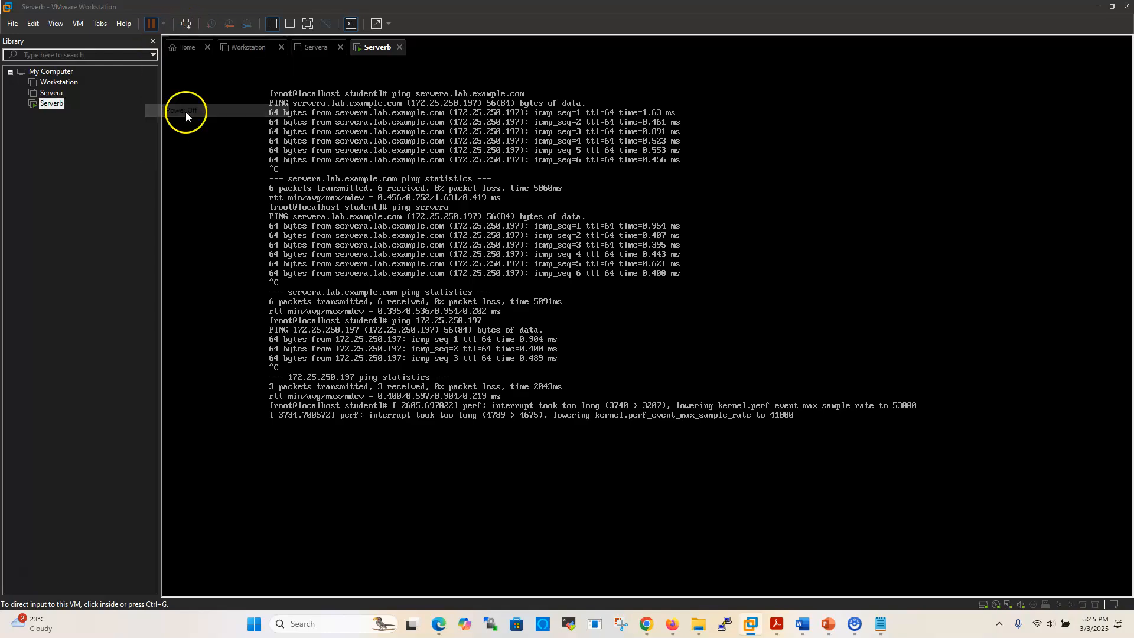
left_click(583, 340)
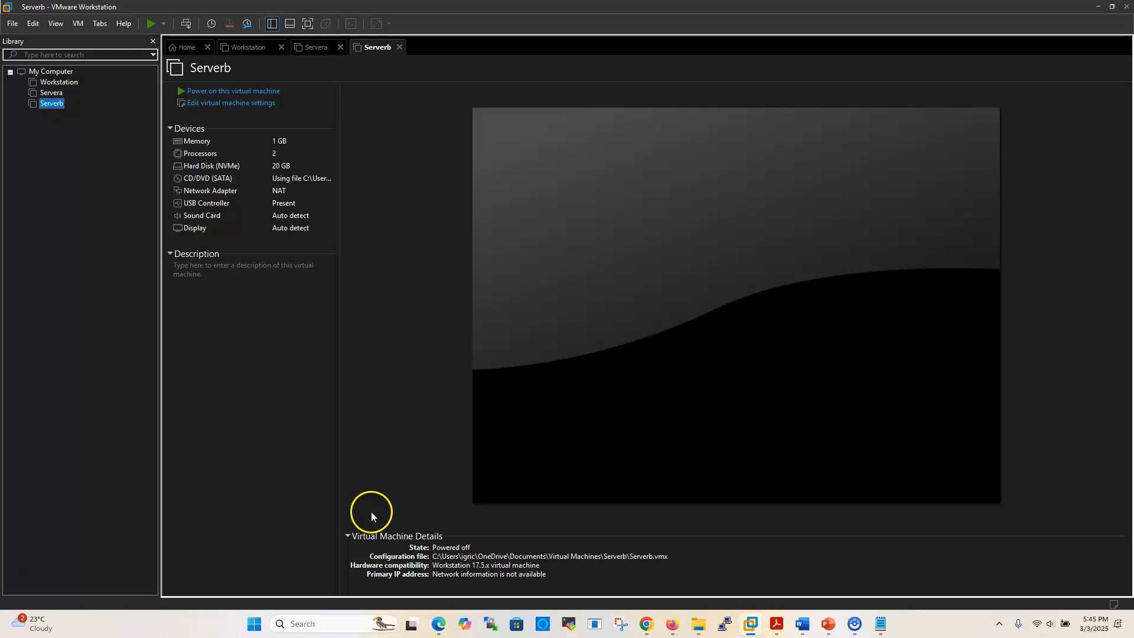
right_click(57, 107)
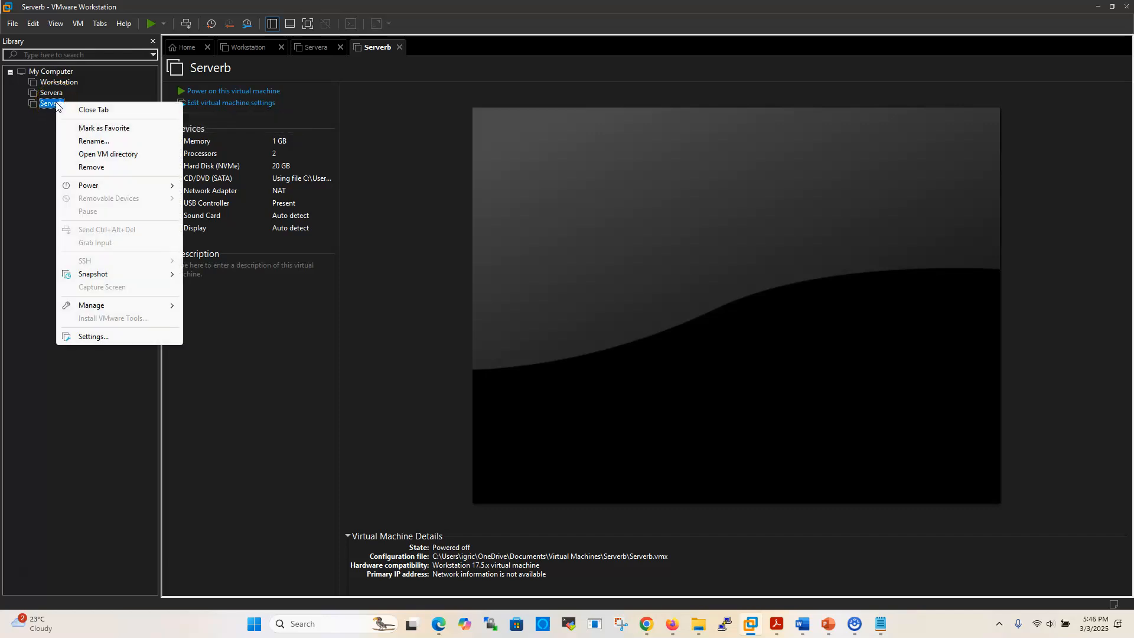
mouse_move(101, 275)
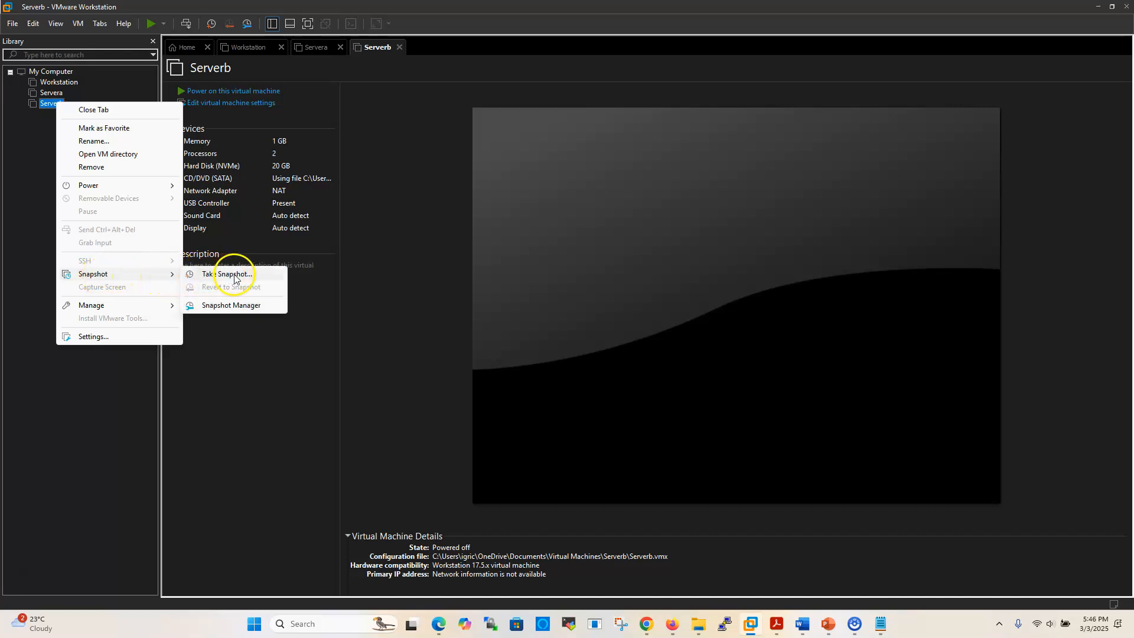
left_click(38, 128)
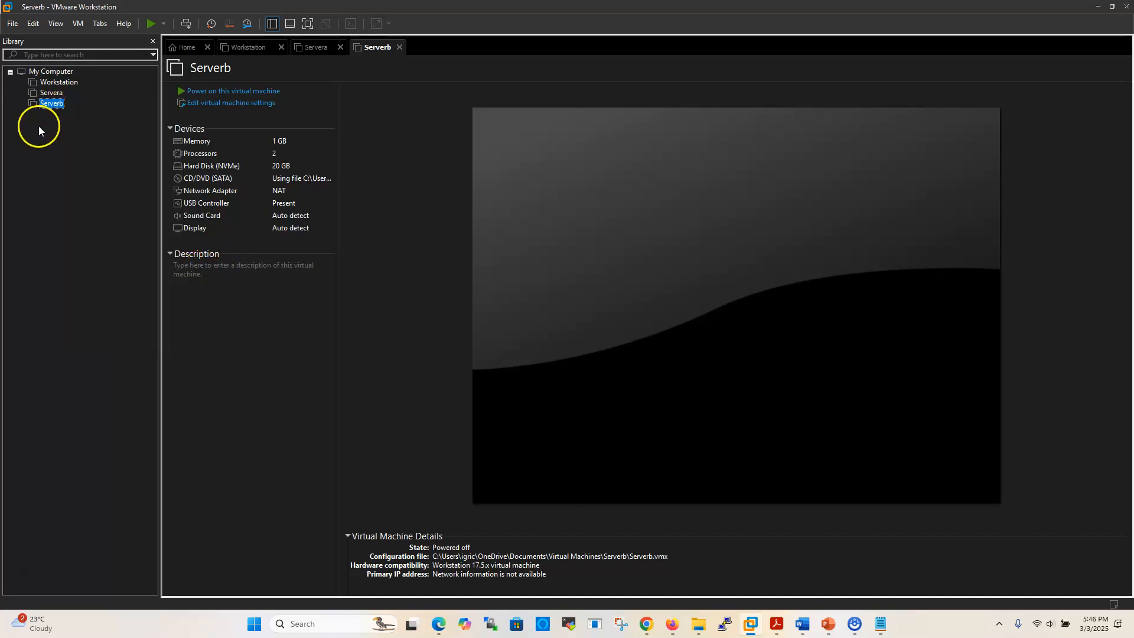
left_click(78, 24)
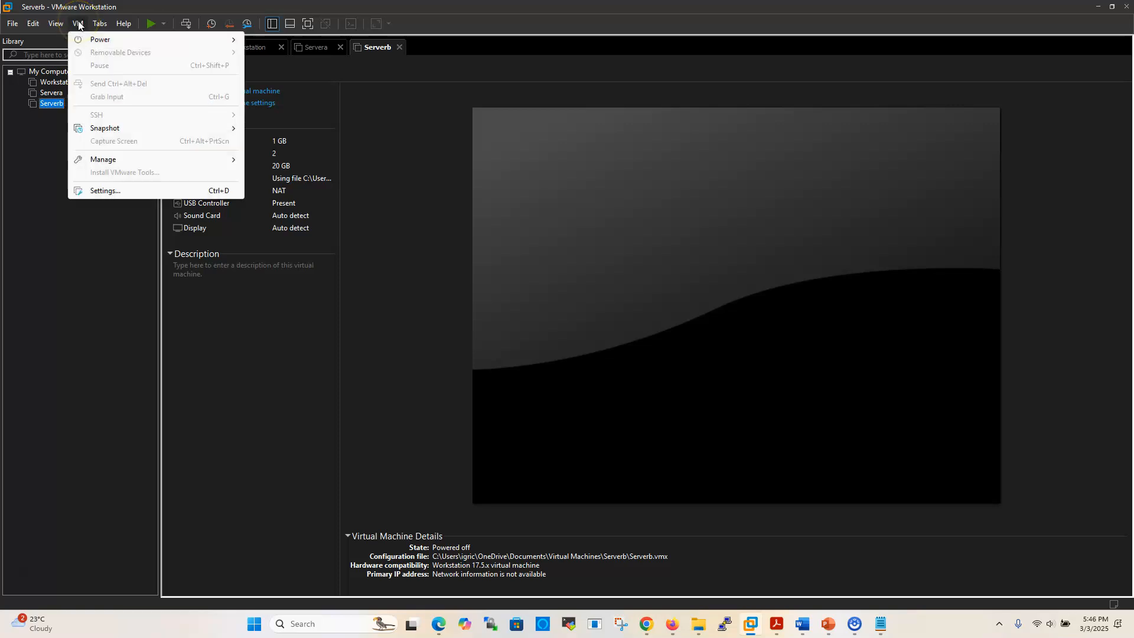
mouse_move(97, 128)
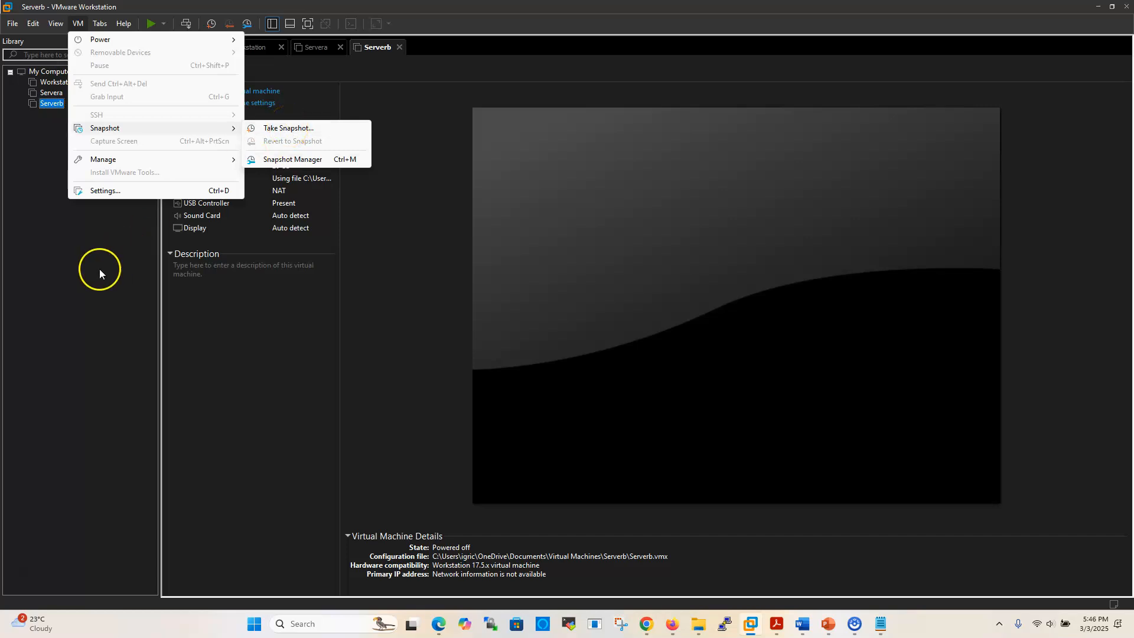
left_click(101, 249)
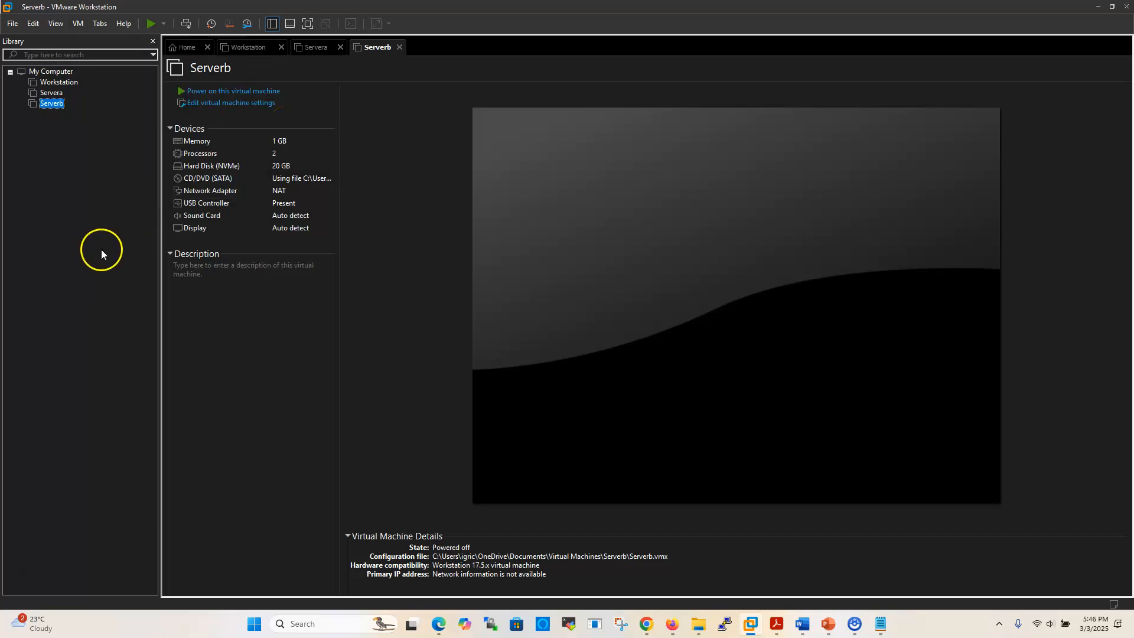
- Start a Serverb snapshot with the default name and the description "This snatpshot is taken after intstalling and configuring hostname and hostfile."
left_click(210, 25)
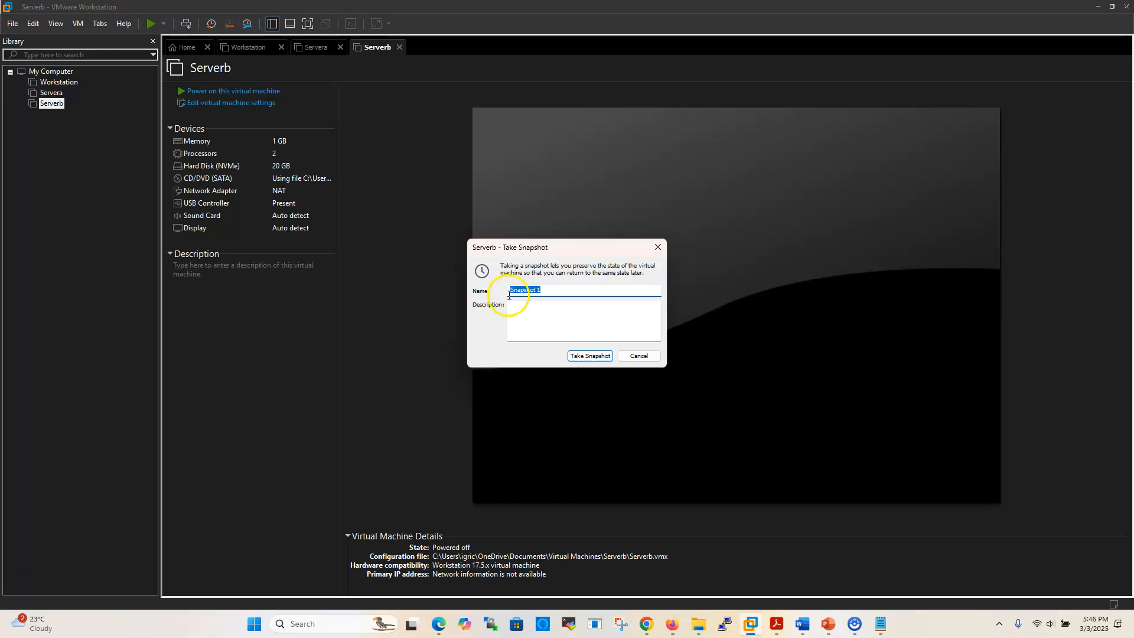
left_click(548, 293)
left_click(532, 311)
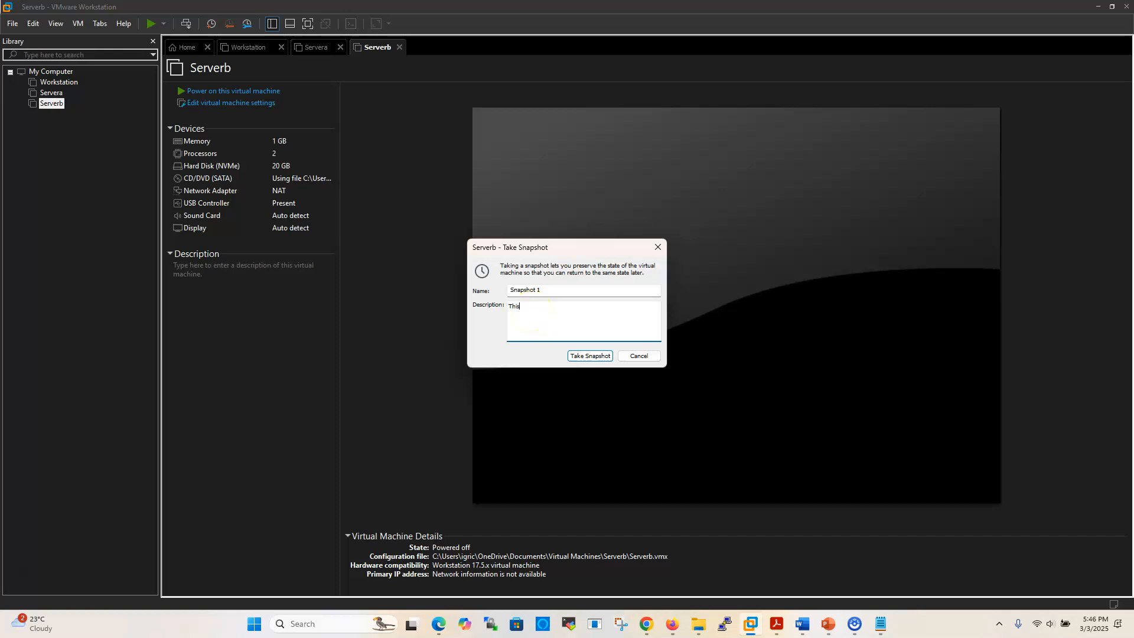
type("This snap")
type("sh")
type("ot is taken")
type("lla")
type("tion and ")
type("configu")
type("ringh")
key("Left")
key("Left")
key("Left")
key("BackSpace")
key("BackSpace")
key("BackSpace")
key("BackSpace")
key("BackSpace")
type("ing")
key("Right")
key("Right")
key("Right")
key("Right")
key("Right")
key("Right")
key("Right")
key("Right")
key("Right")
key("Right")
key("Right")
type("ostname and hos")
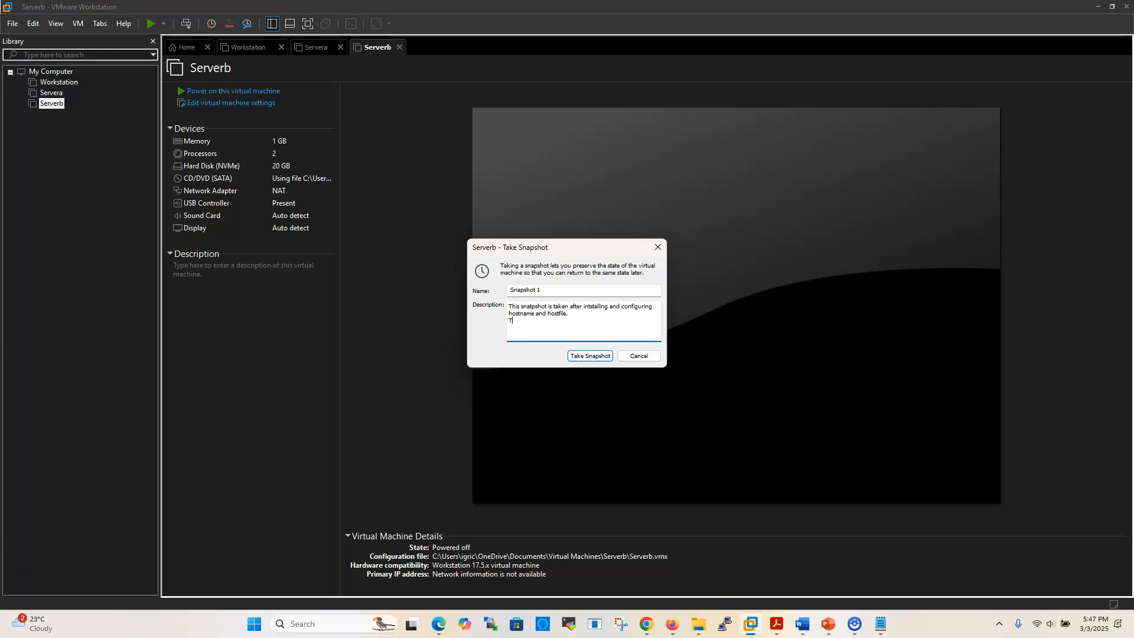
- Add the line "Taken on March 3rd 2025" at the end of the Serverb snapshot description
type("ke")
key("BackSpace")
key("BackSpace")
type("on March 3rd 2")
- Copy the whole description text for reuse and take the Serverb snapshot under the name Snapshot 1
key("ctrl+a")
key("ctrl+c")
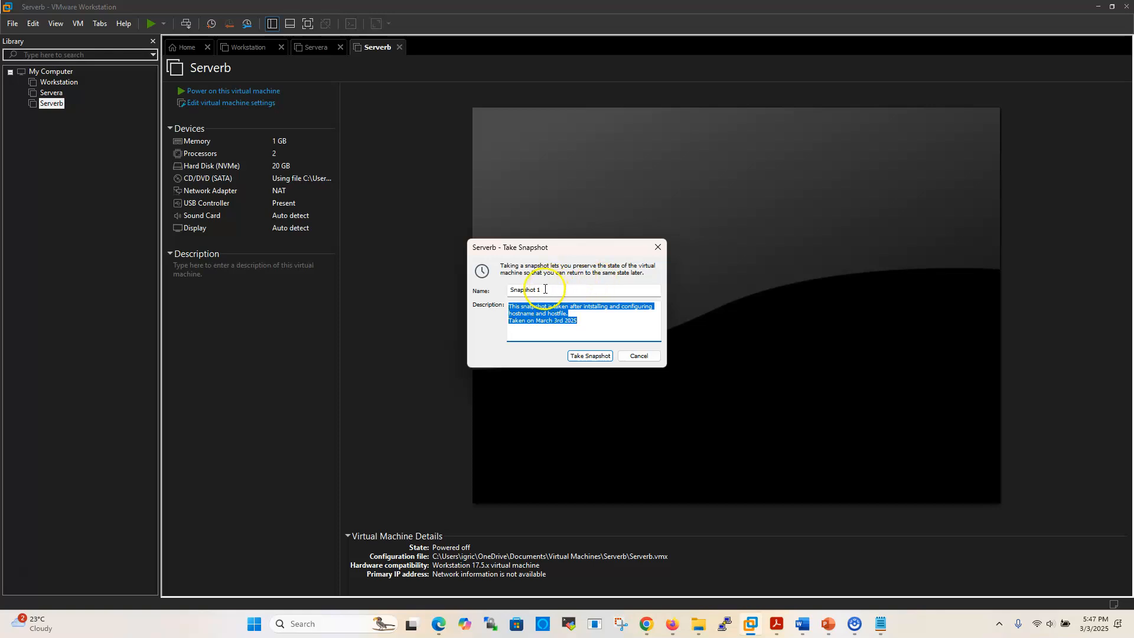
left_click(545, 289)
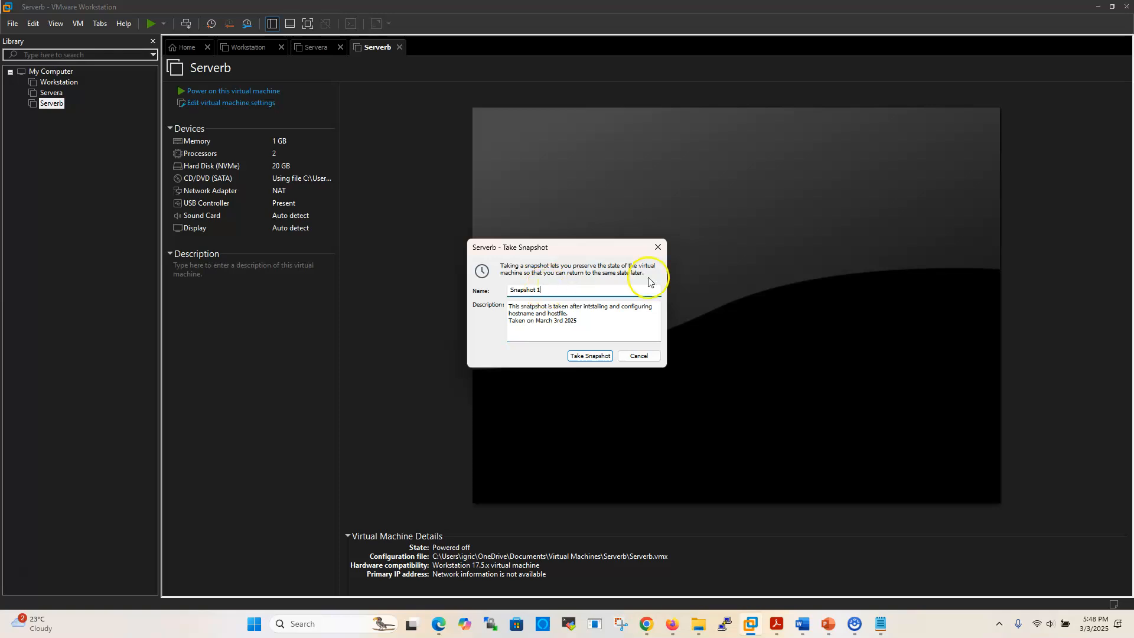
left_click(590, 357)
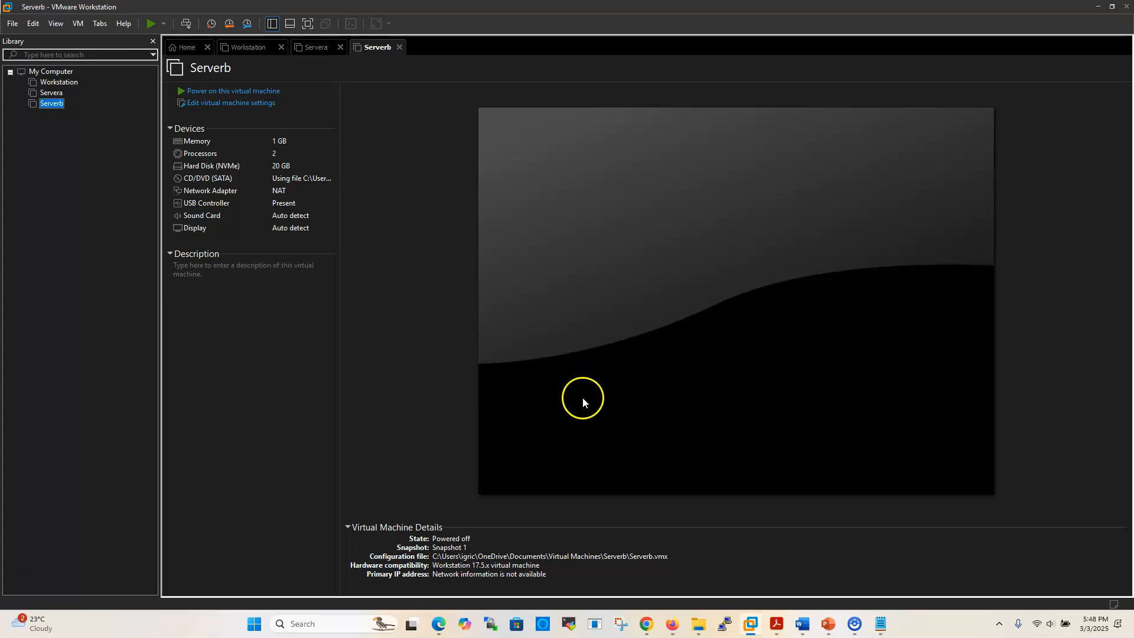
- Start a snapshot of Servera with the default name and paste the copied text as its description
left_click(52, 93)
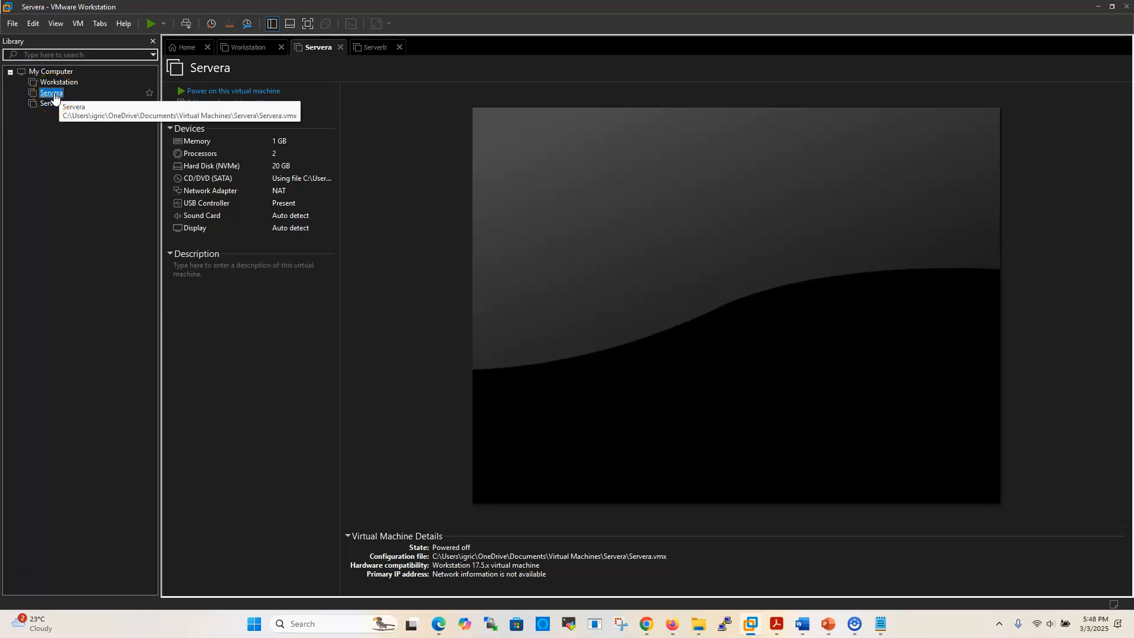
right_click(54, 95)
mouse_move(112, 265)
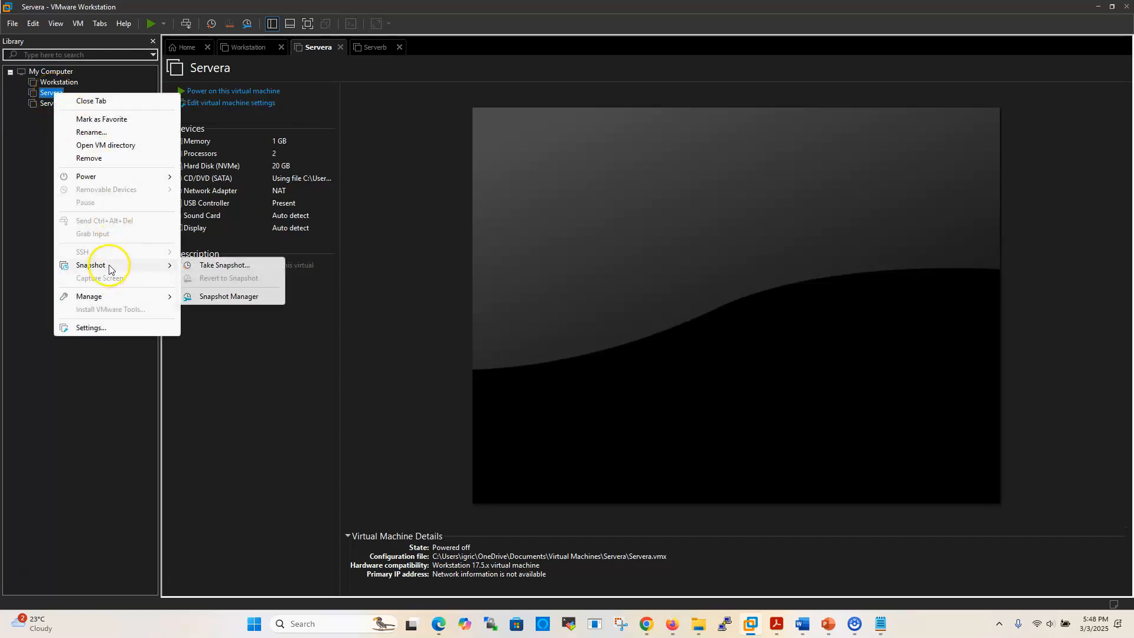
left_click(225, 266)
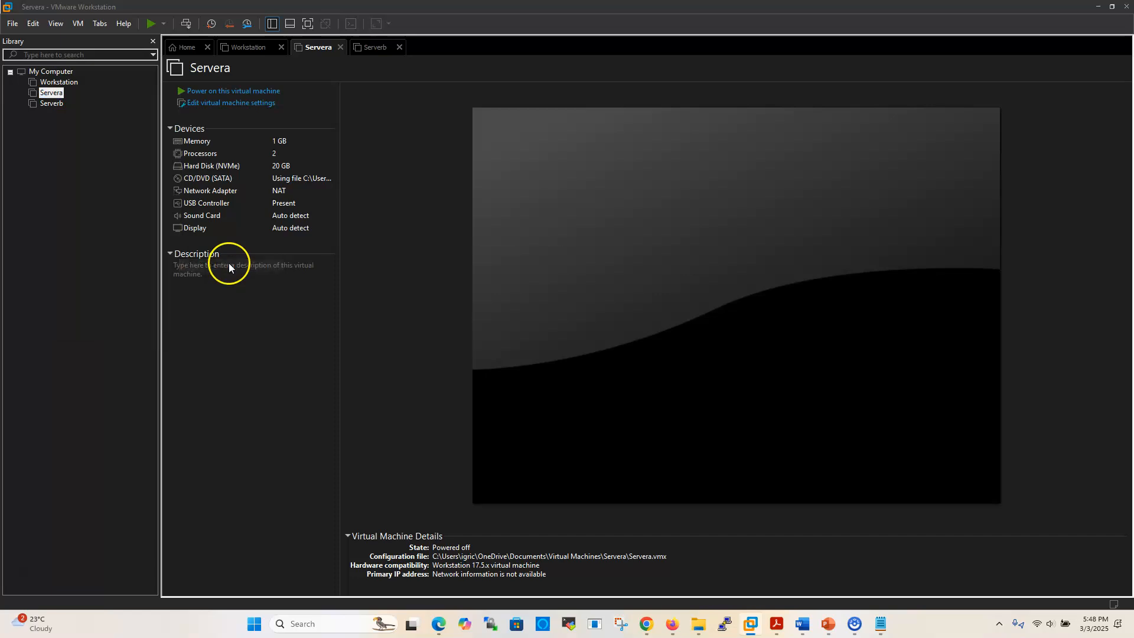
left_click(535, 319)
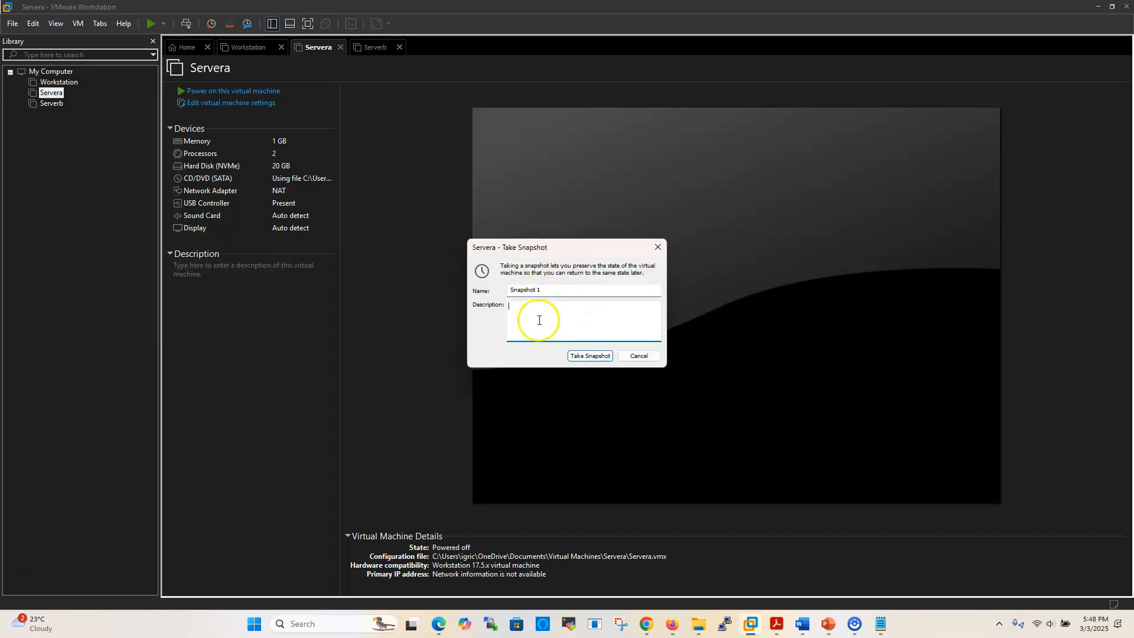
type("This snatpshot is taken after intstalling and configuring hostname and hostfile. Taken on March 3rd 2025")
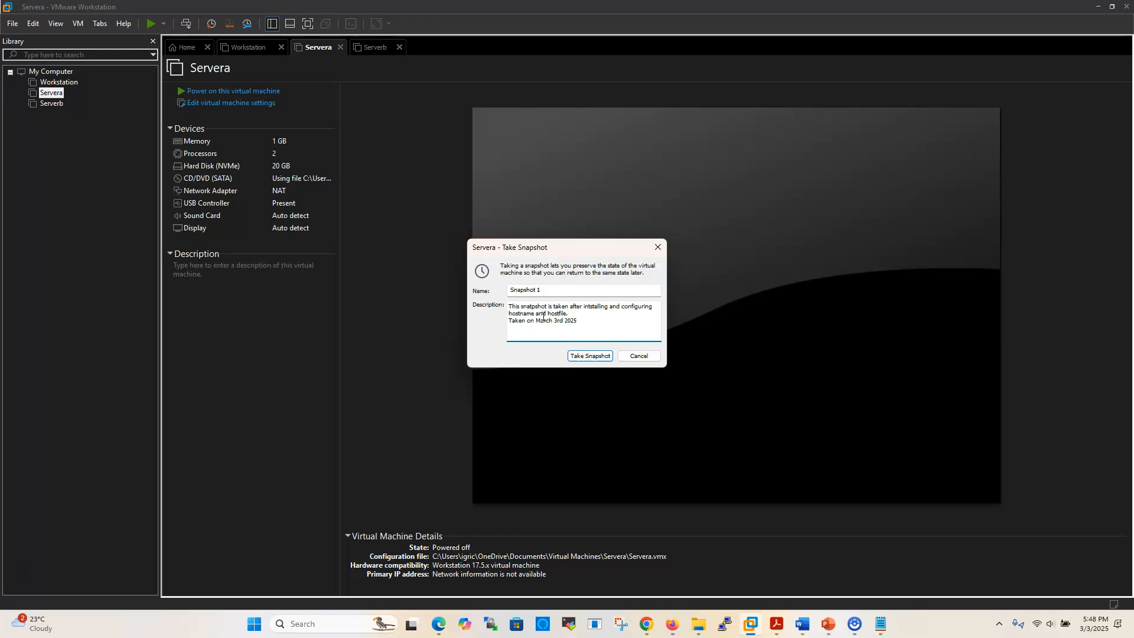
- Correct the wording to "snapshot" and "host file" in the Servera description and take the snapshot
left_click(532, 313)
key("Up")
type("t")
key("BackSpace")
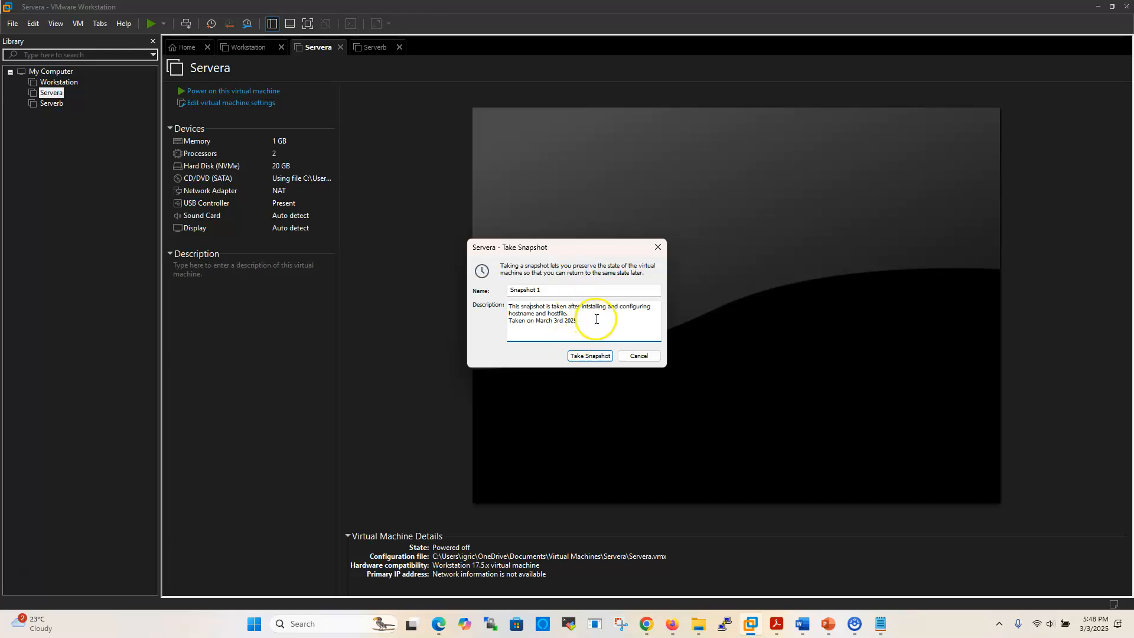
left_click(559, 313)
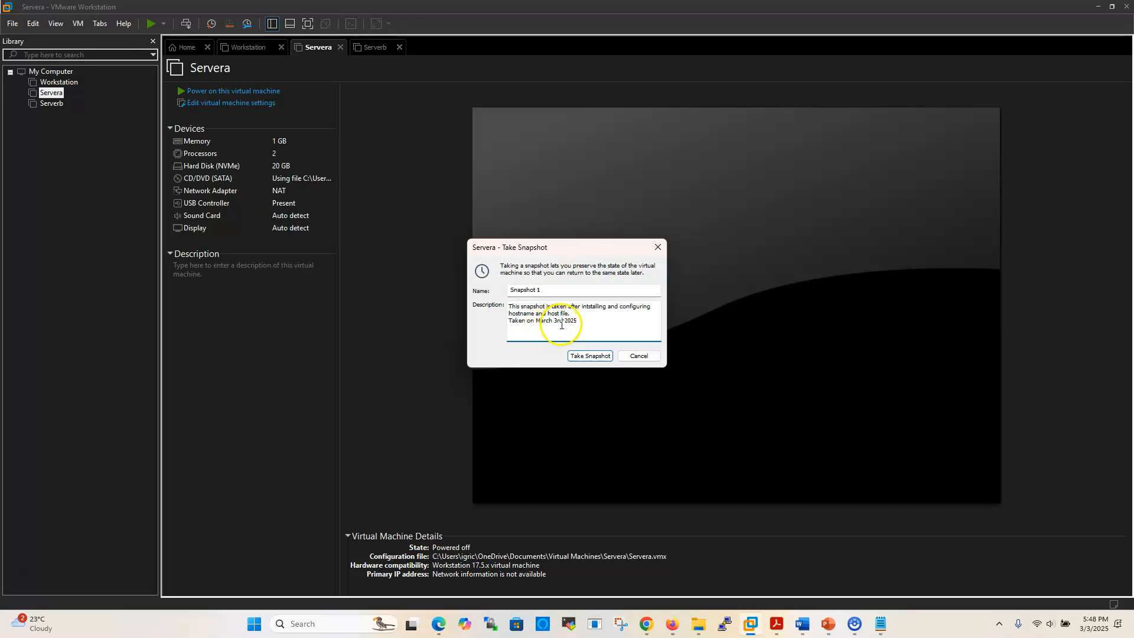
left_click(588, 356)
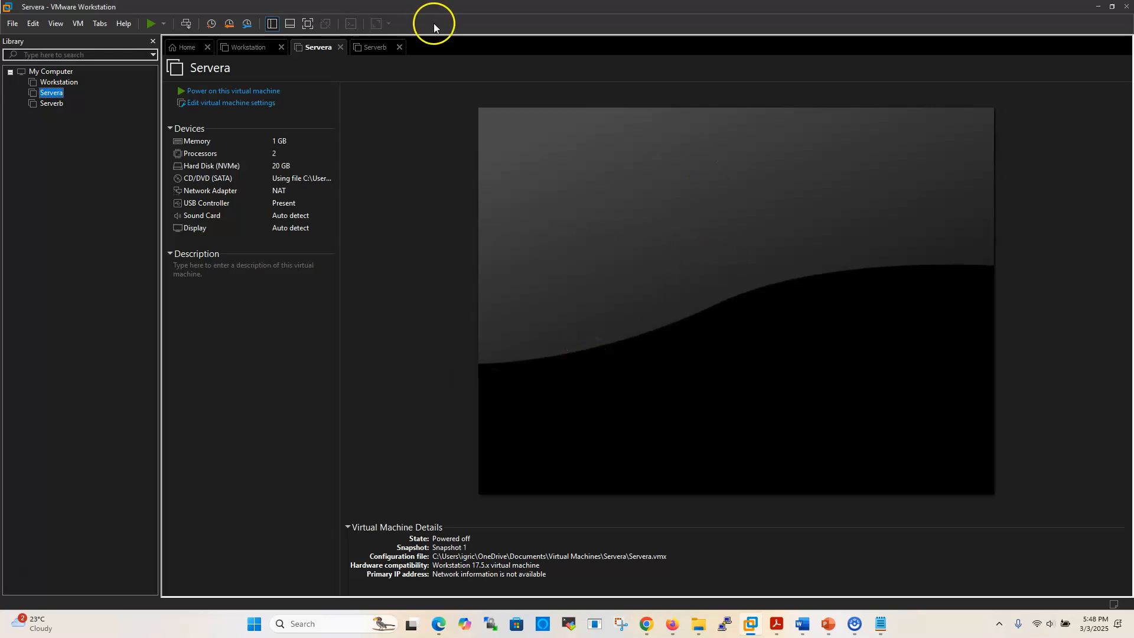
- Start a snapshot of Workstation with the default name and paste the copied text as its description
left_click(68, 85)
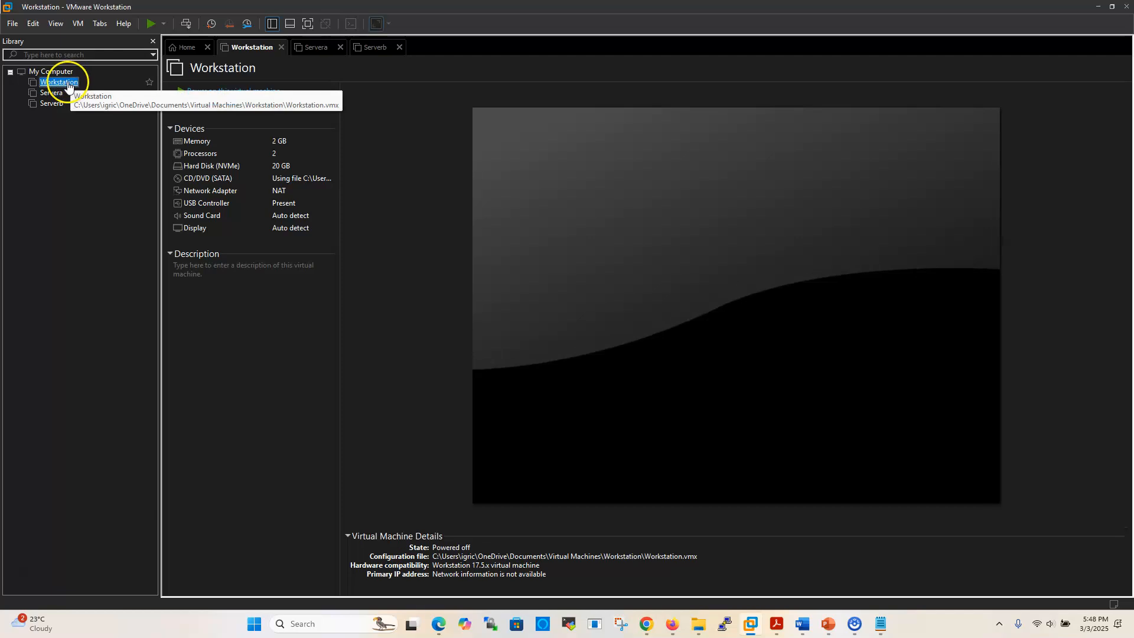
right_click(67, 84)
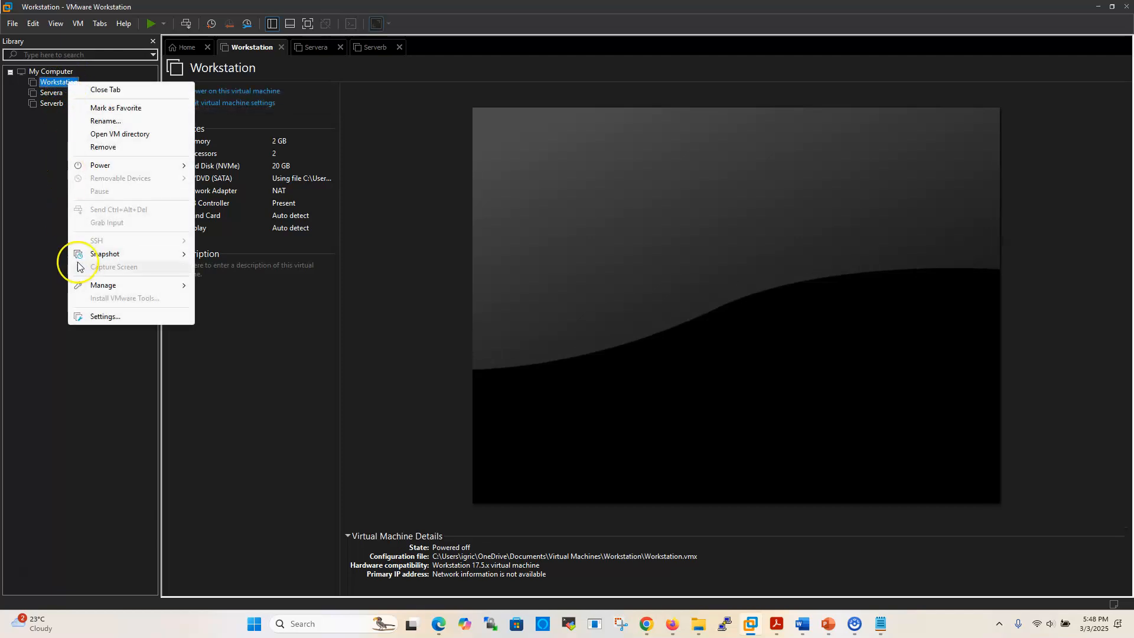
mouse_move(102, 258)
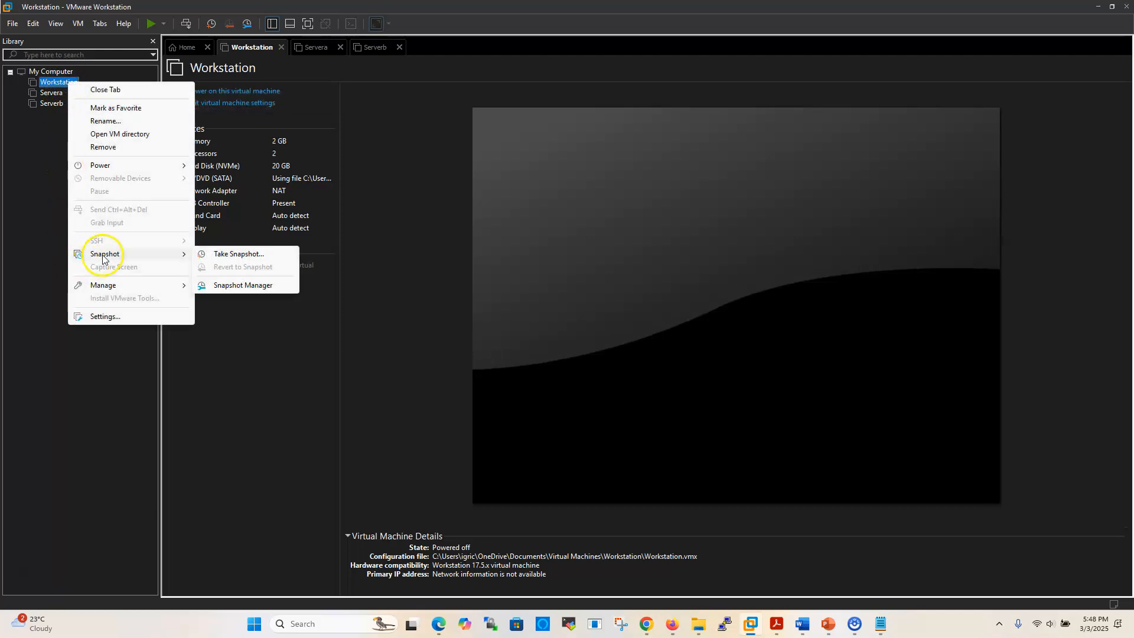
left_click(234, 258)
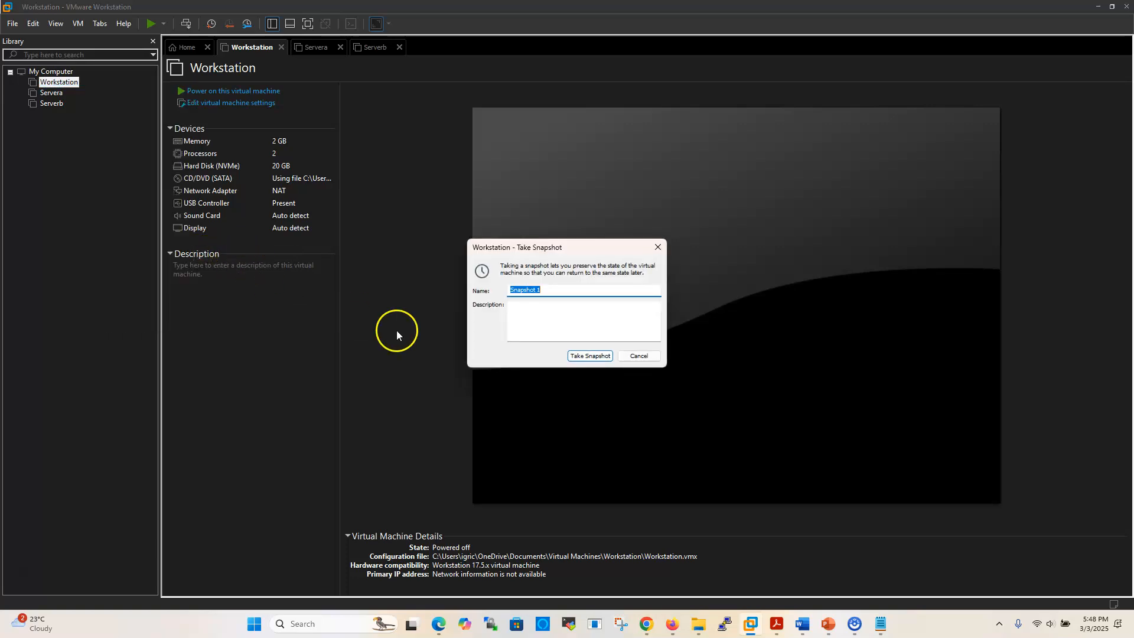
left_click(529, 313)
key("ctrl+v")
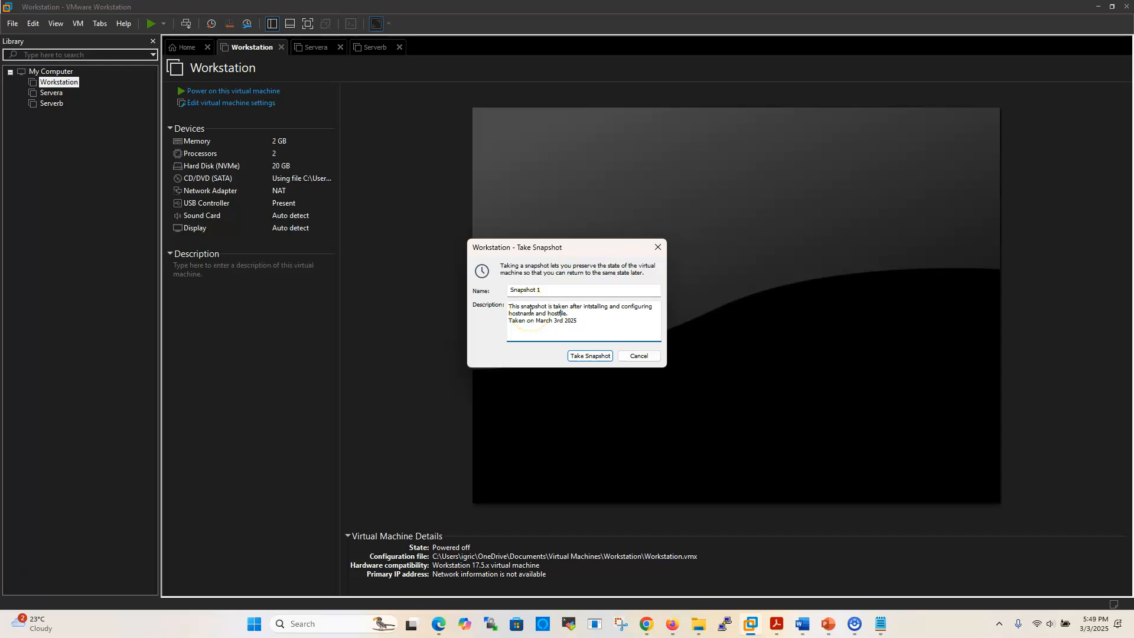
- Correct the wording to "snapshot" and "host file" in the Workstation description and take the snapshot
left_click(559, 313)
key("BackSpace")
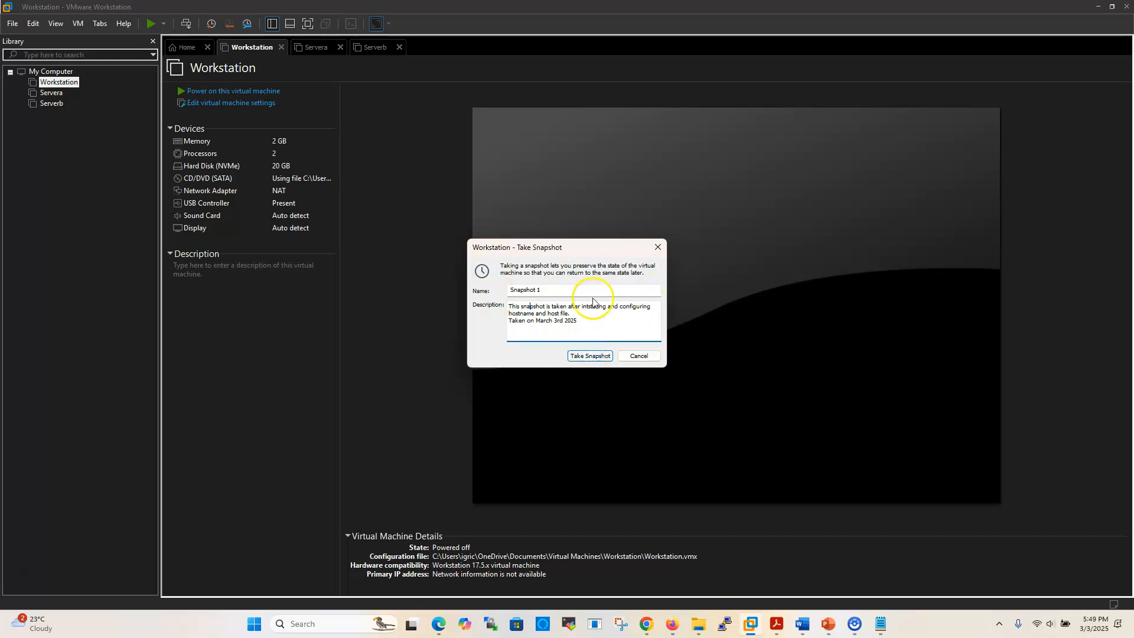
left_click(585, 356)
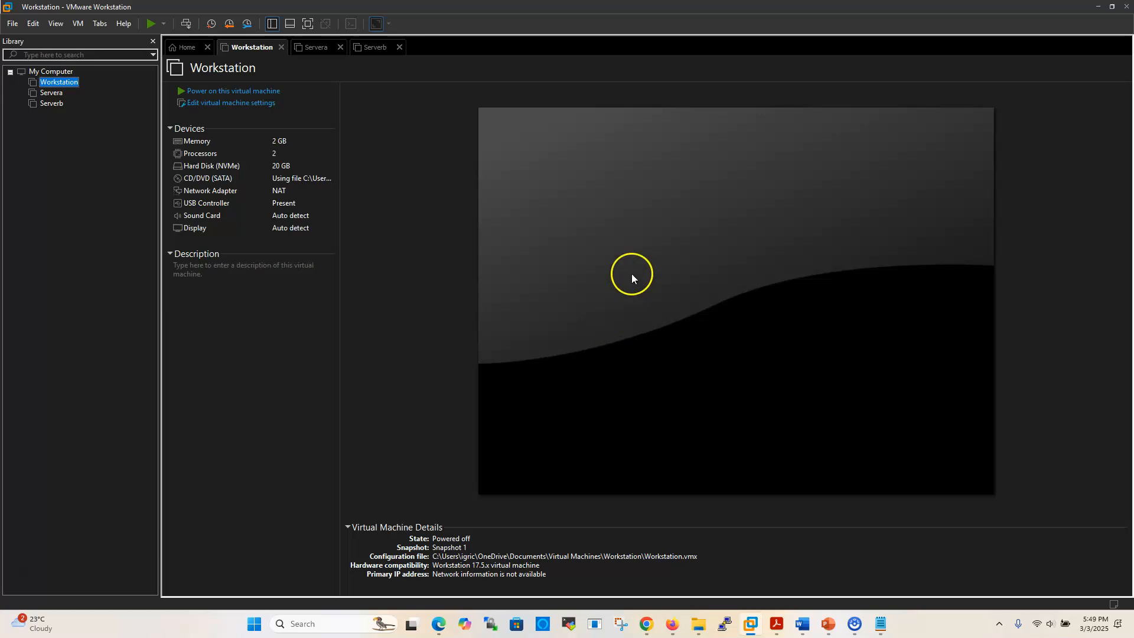
- Start reverting the Workstation virtual machine to Snapshot 1, but decline the restore at the confirmation
left_click(72, 87)
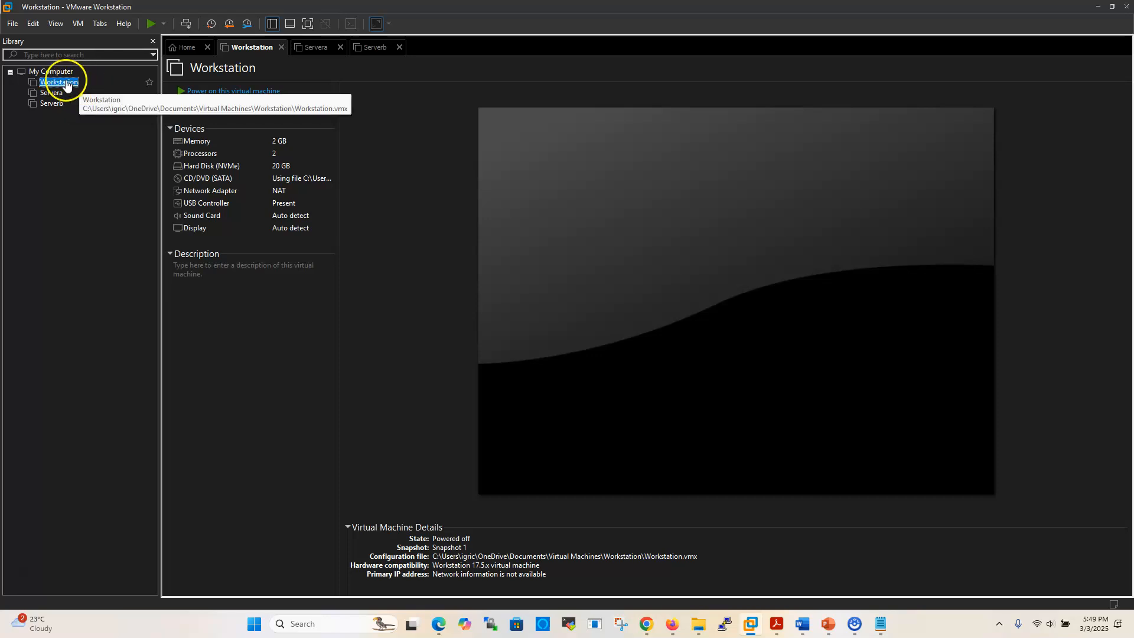
right_click(66, 86)
mouse_move(102, 254)
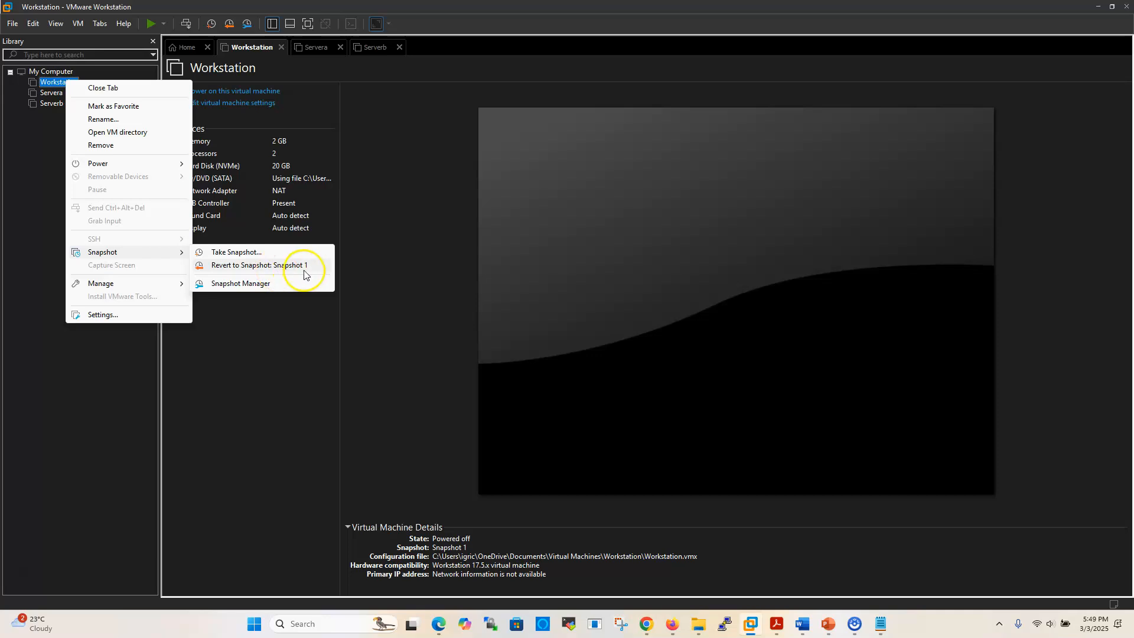
left_click(236, 266)
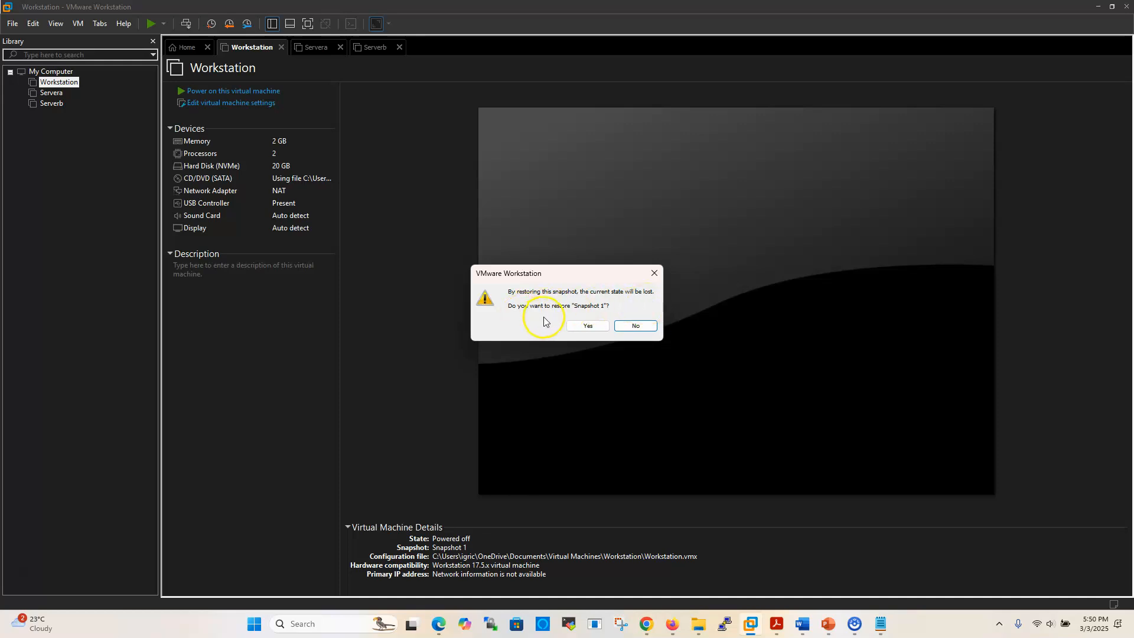
left_click(702, 397)
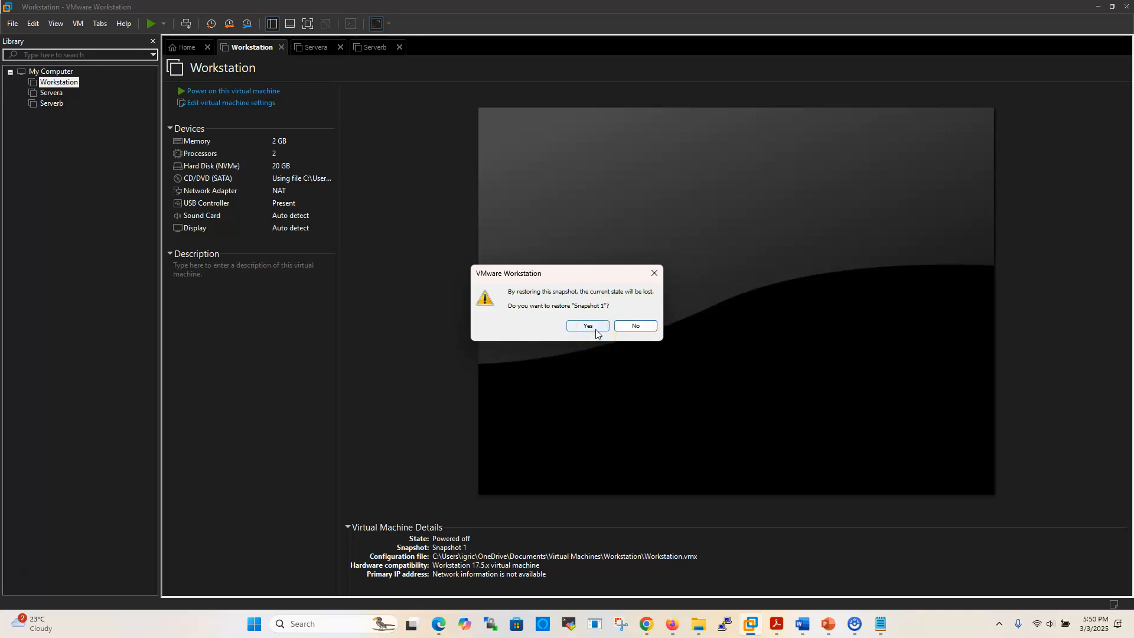
left_click(643, 327)
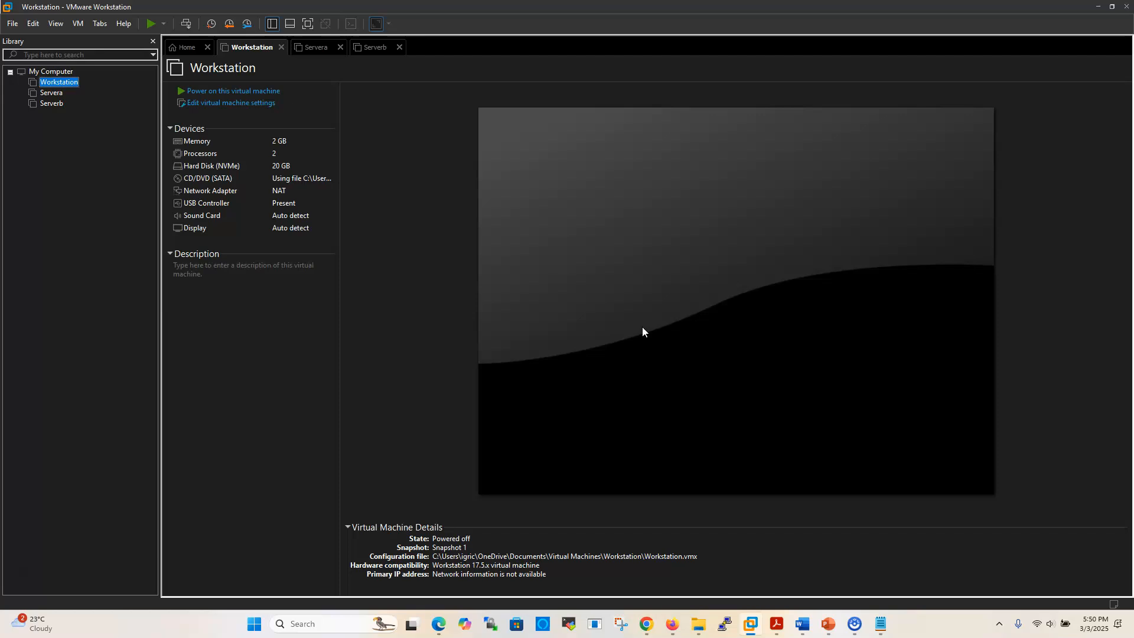
- Bring up the settings for another snapshot of Workstation and dismiss them without taking it
right_click(70, 84)
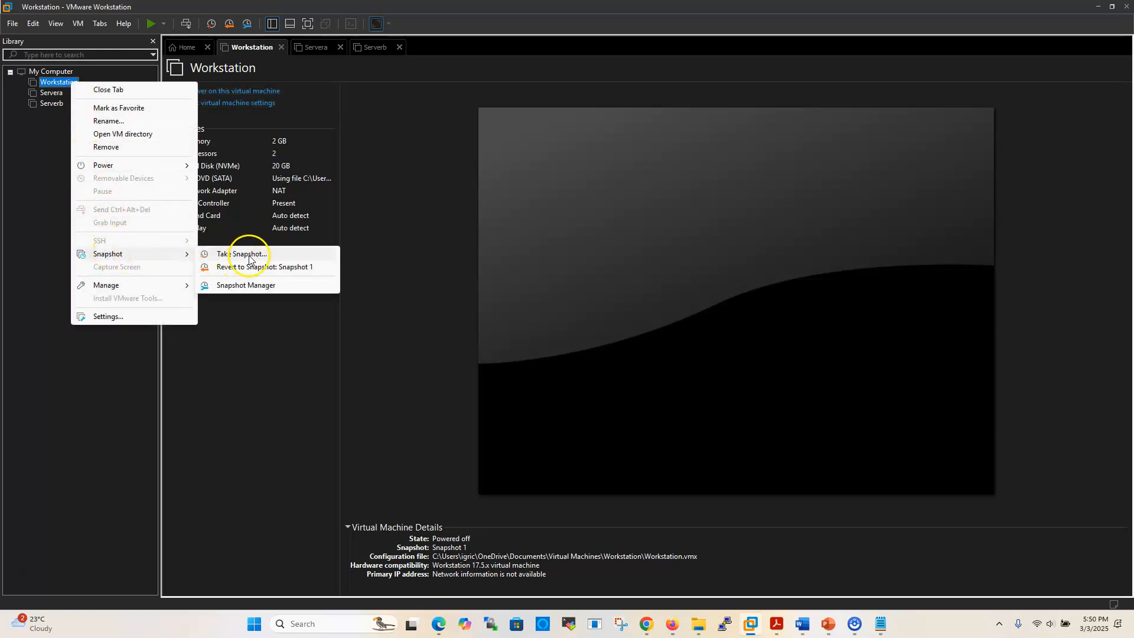
left_click(249, 259)
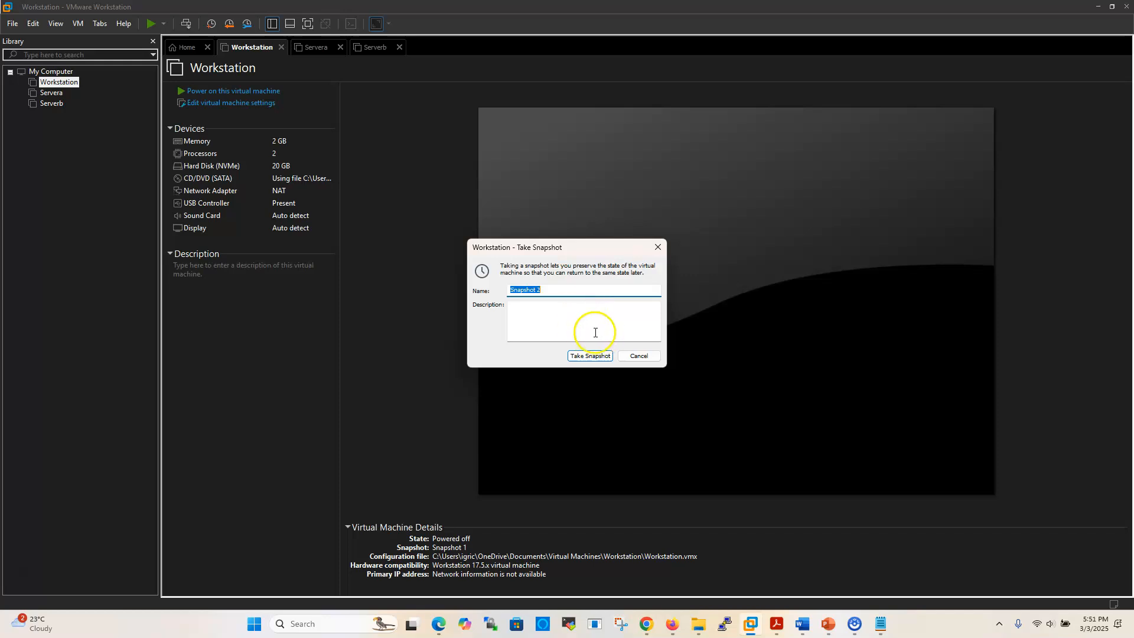
left_click(637, 356)
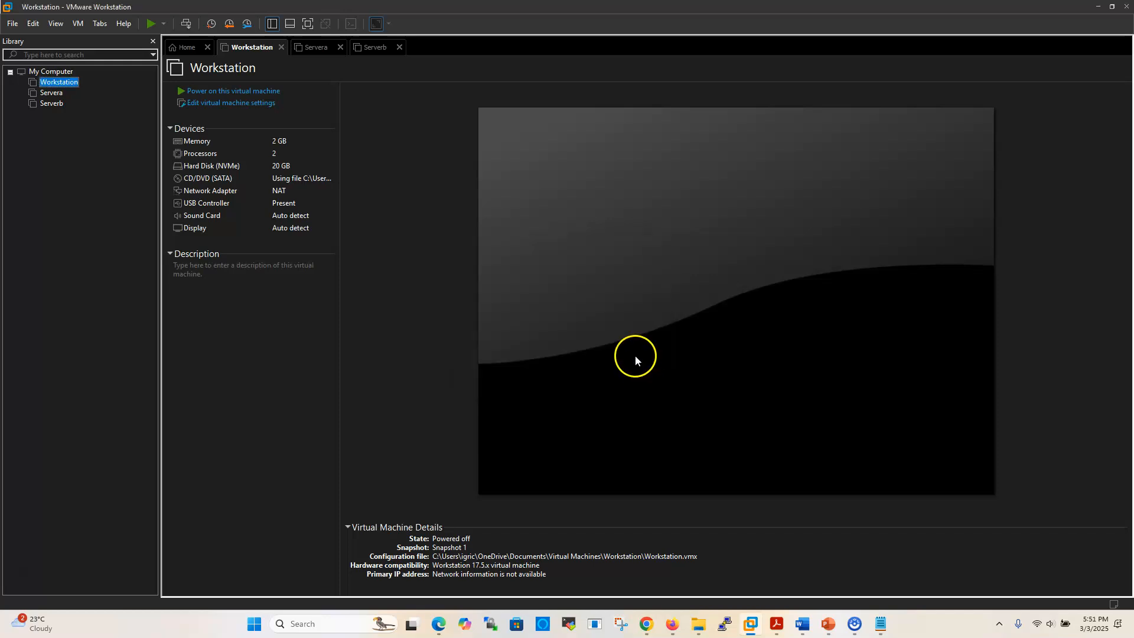